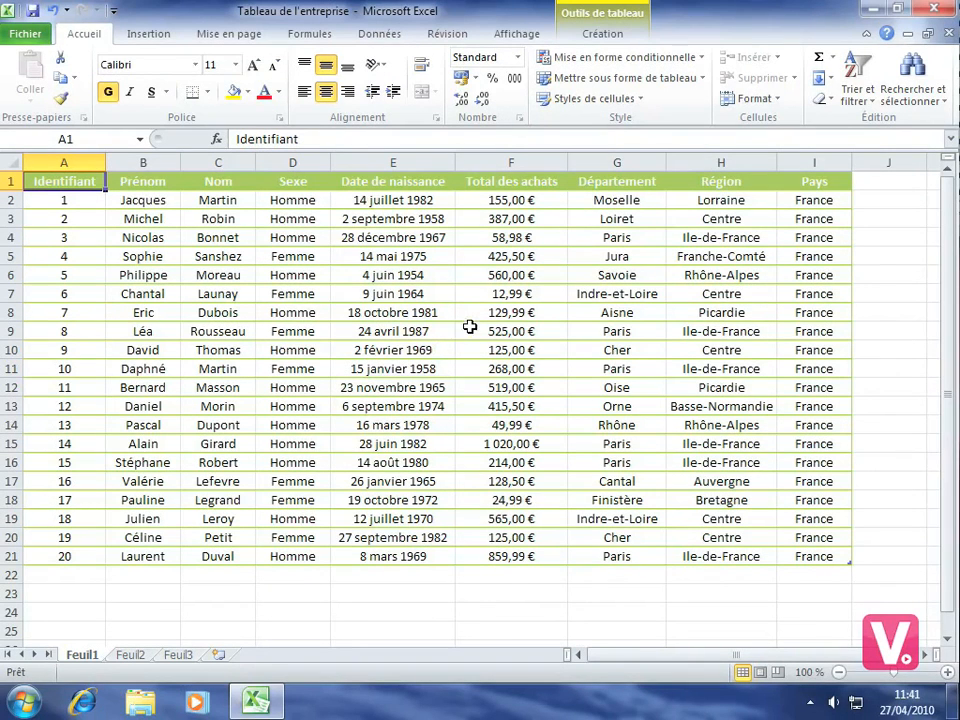
On sheet Feuil3, start a data consolidation in cell A2 using the Moyenne function
{"action": "left_click", "coordinate": [182, 656]}
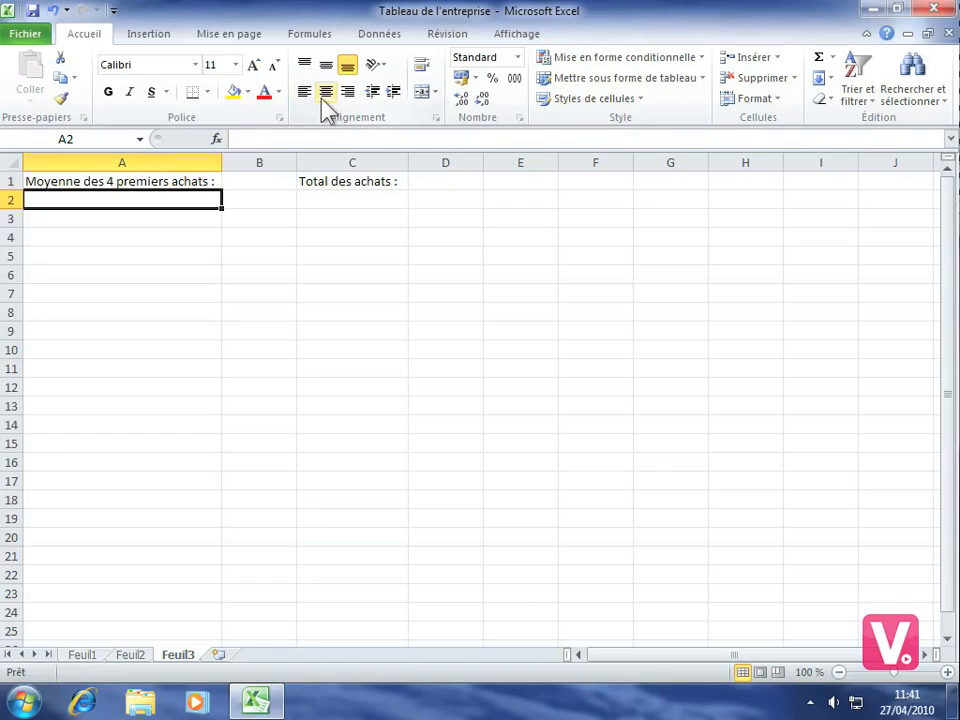
{"action": "left_click", "coordinate": [368, 40]}
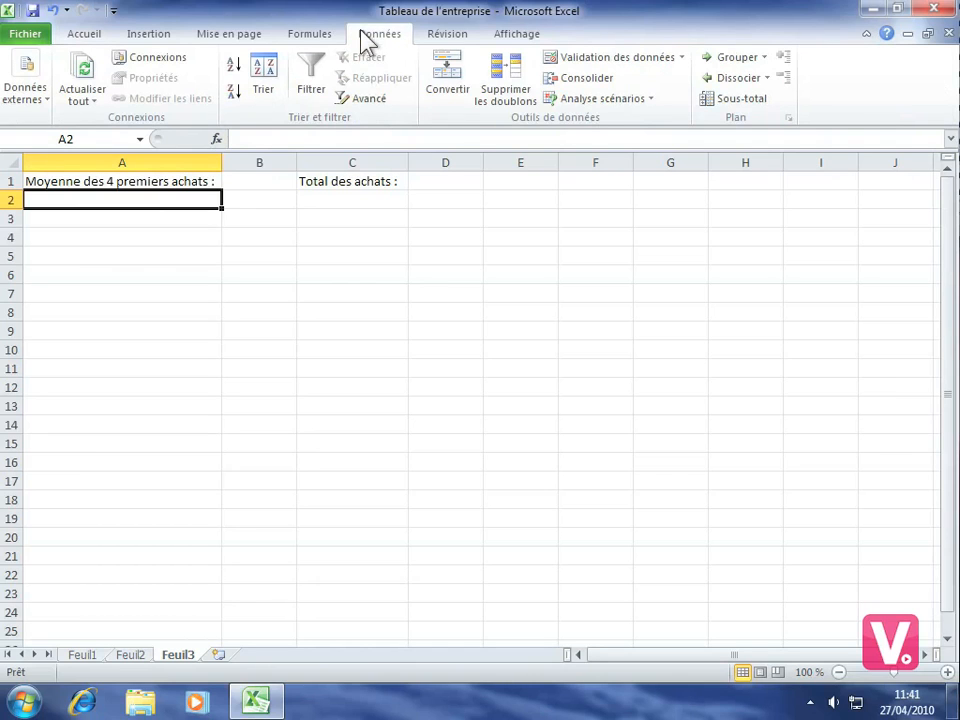
{"action": "left_click", "coordinate": [583, 80]}
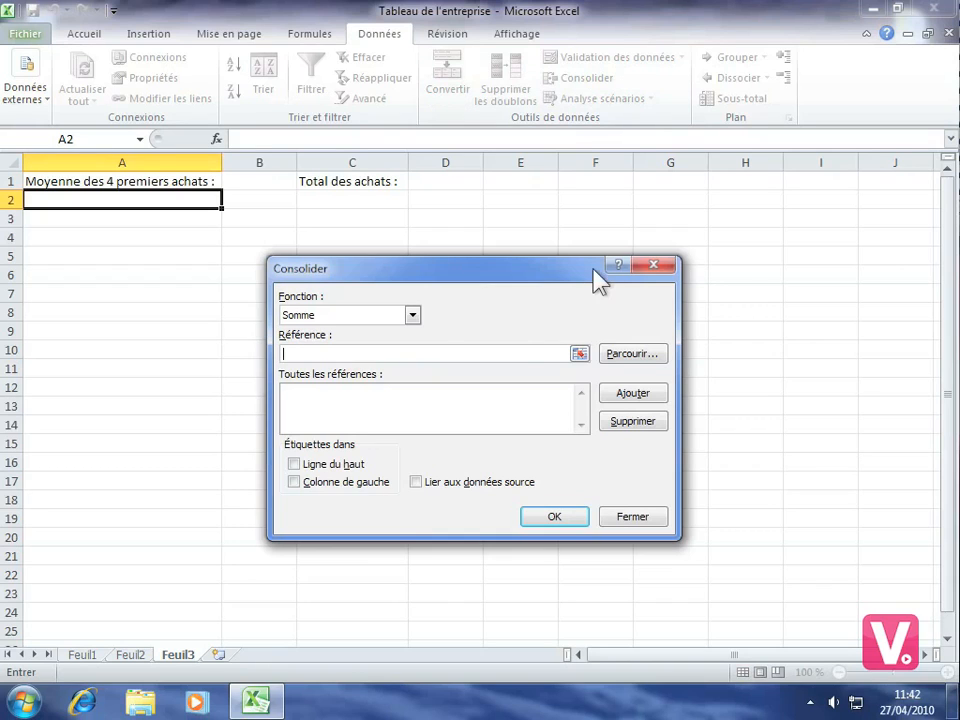
{"action": "left_click", "coordinate": [412, 316]}
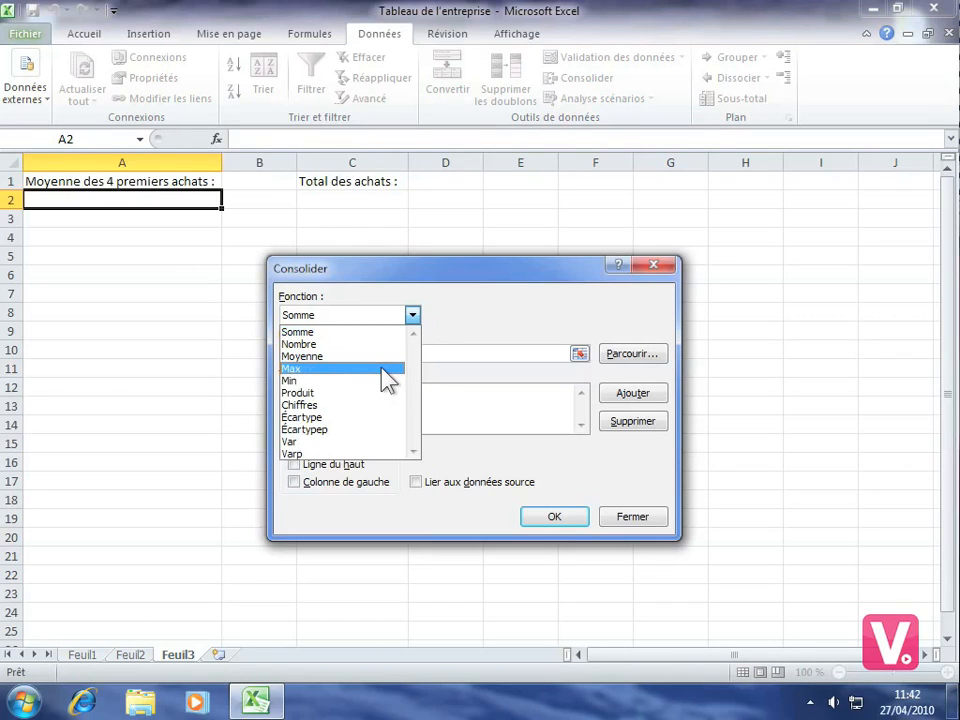
{"action": "left_click", "coordinate": [303, 357]}
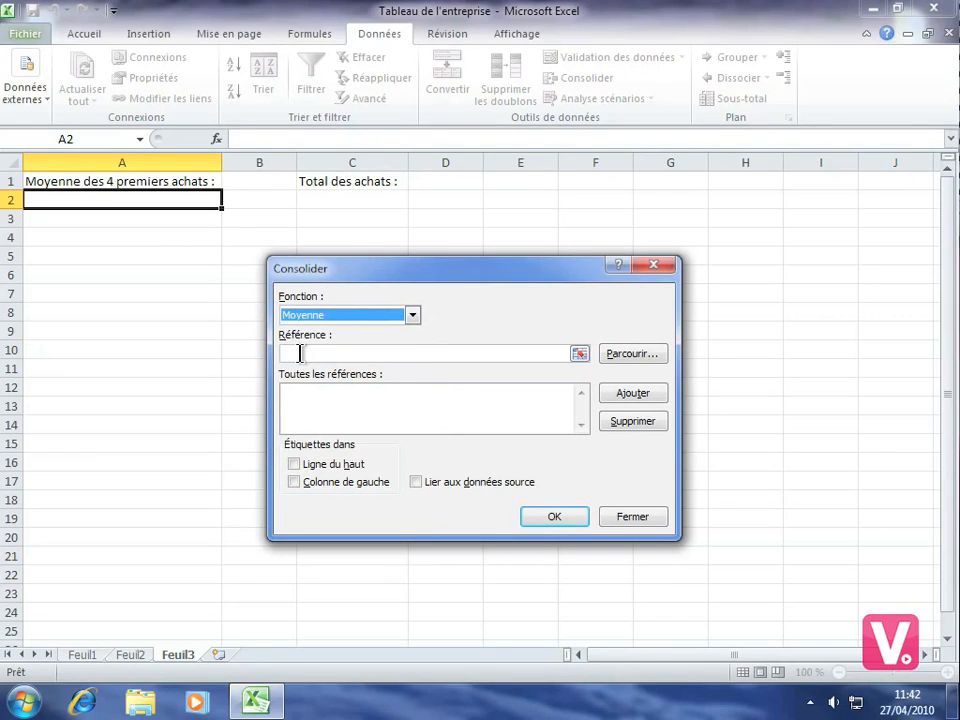
Add cell F2 of Feuil1, the first purchase total, to the consolidation references
{"action": "left_click", "coordinate": [367, 354]}
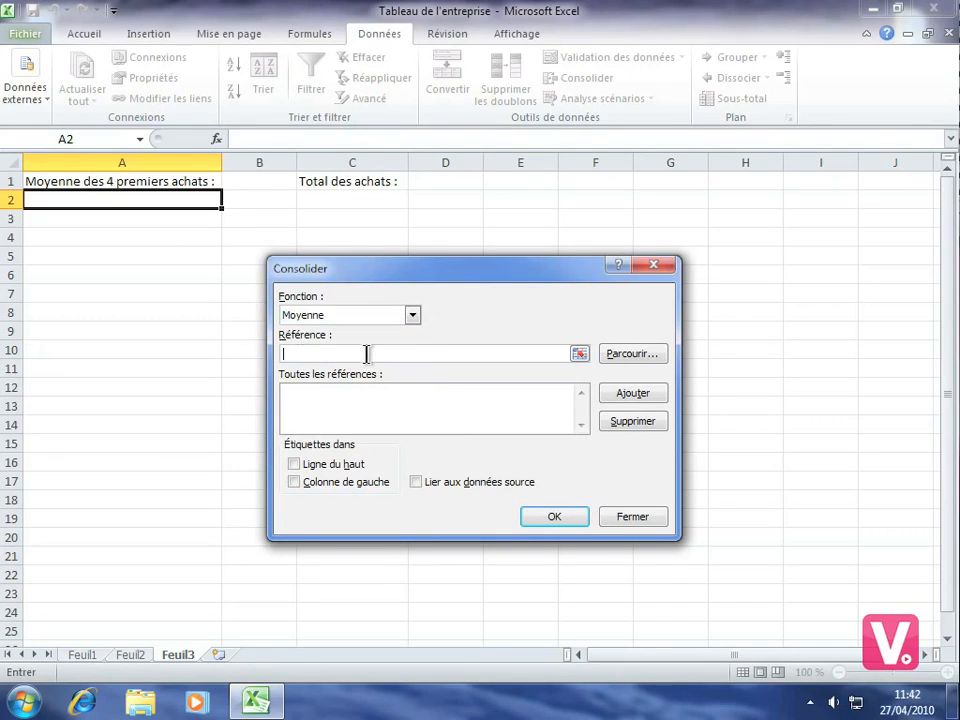
{"action": "left_click", "coordinate": [579, 354]}
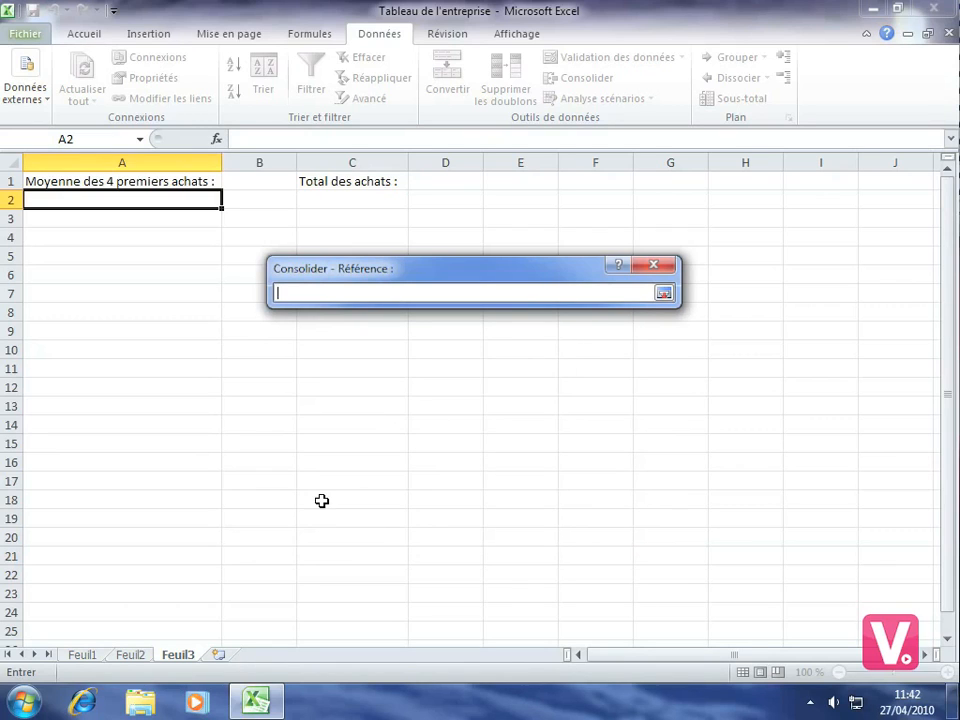
{"action": "left_click", "coordinate": [80, 656]}
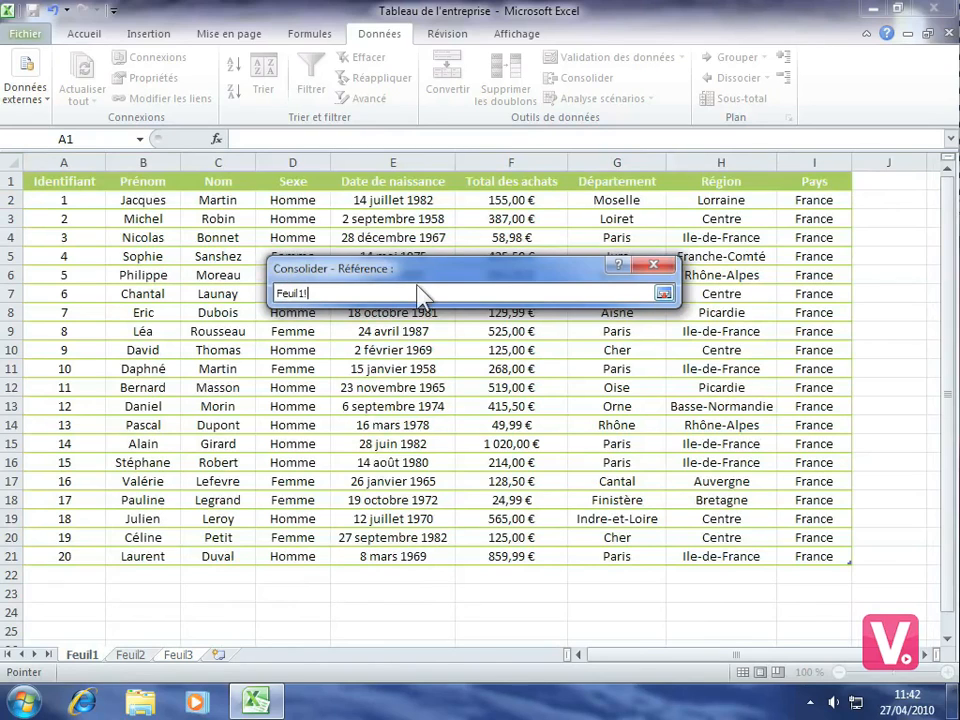
{"action": "left_click", "coordinate": [483, 199]}
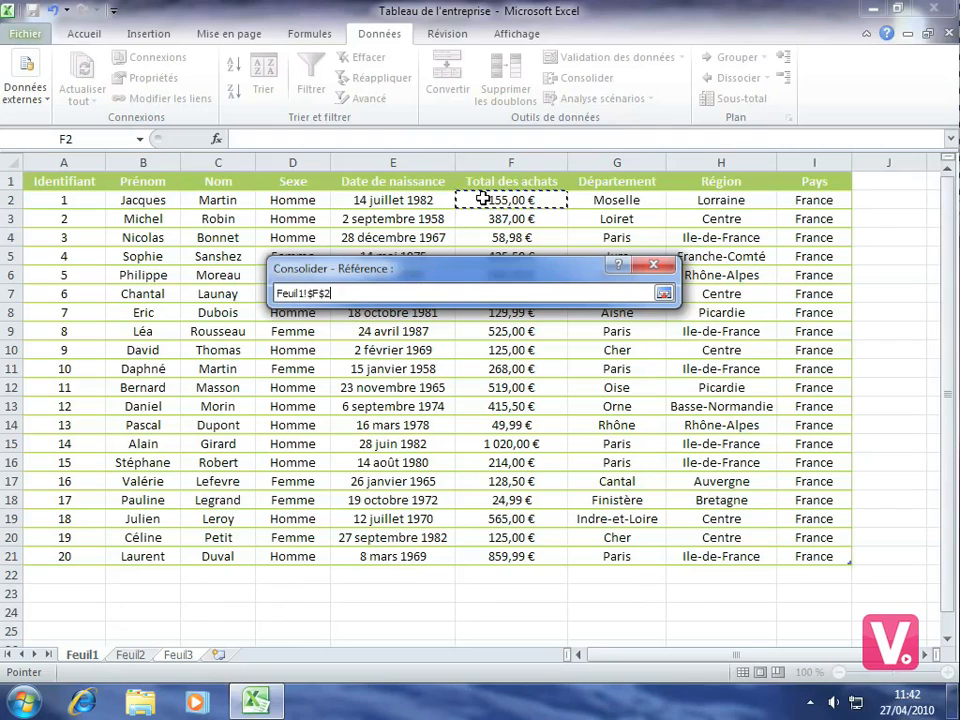
{"action": "left_click", "coordinate": [664, 293]}
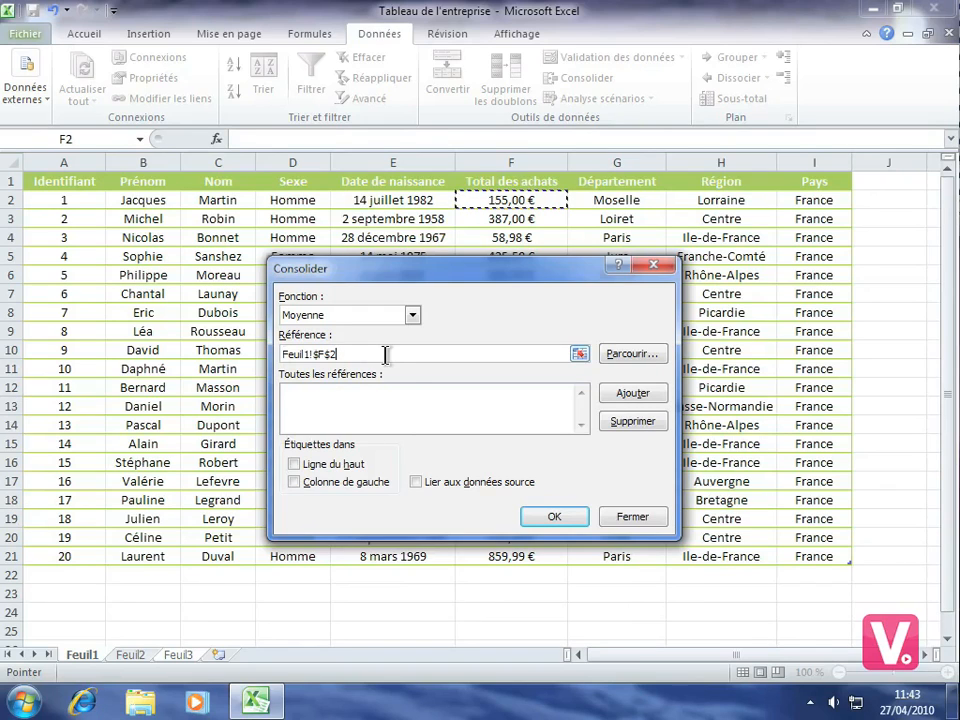
{"action": "left_click", "coordinate": [633, 395]}
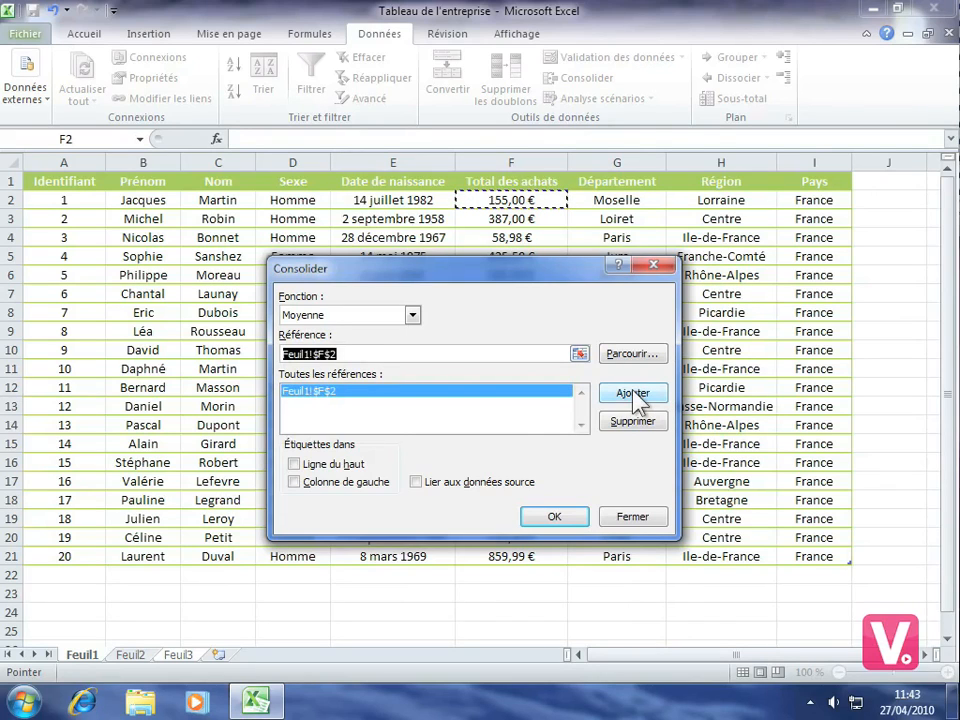
Add cells F3 and F4 of Feuil1 as two separate references in the consolidation
{"action": "left_click", "coordinate": [579, 355]}
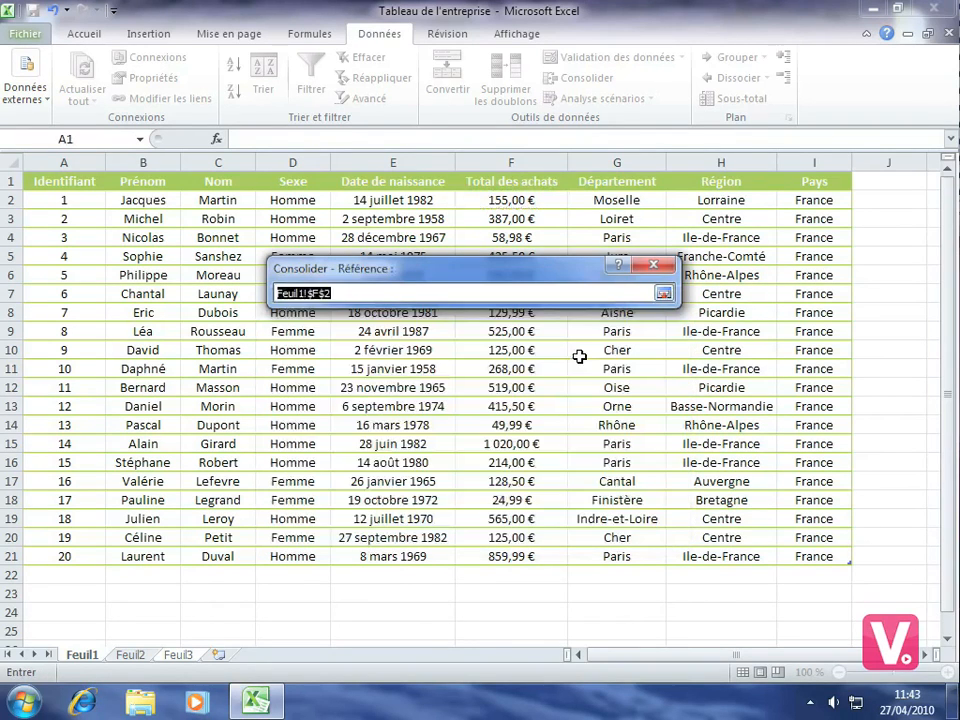
{"action": "left_click", "coordinate": [500, 218]}
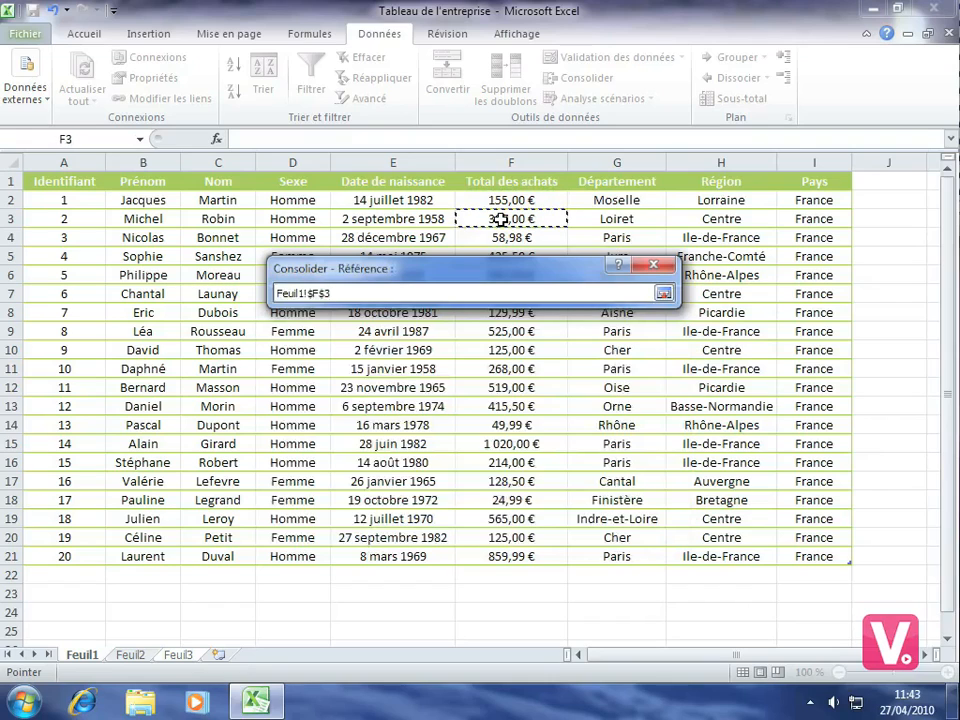
{"action": "left_click", "coordinate": [663, 293]}
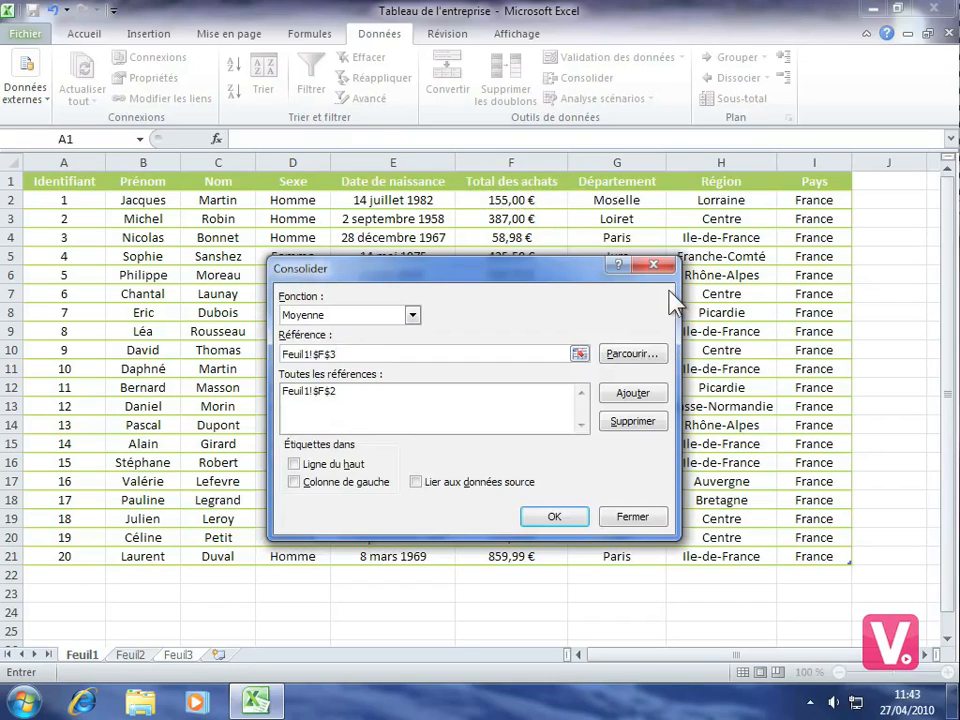
{"action": "left_click", "coordinate": [620, 393]}
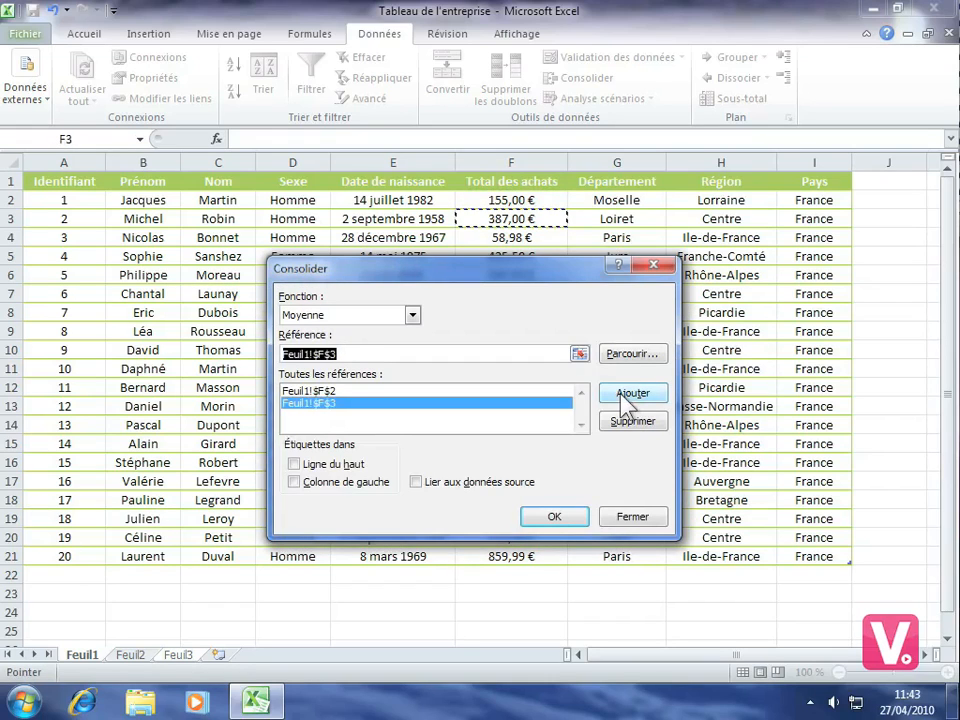
{"action": "left_click", "coordinate": [580, 355]}
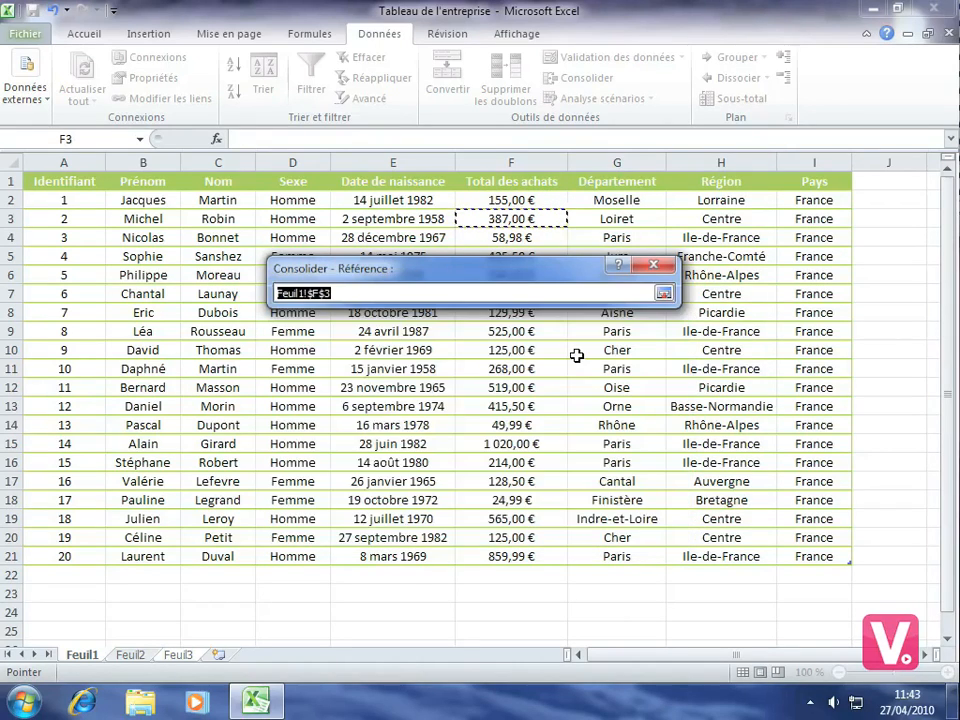
{"action": "left_click", "coordinate": [513, 240]}
{"action": "left_click", "coordinate": [663, 293]}
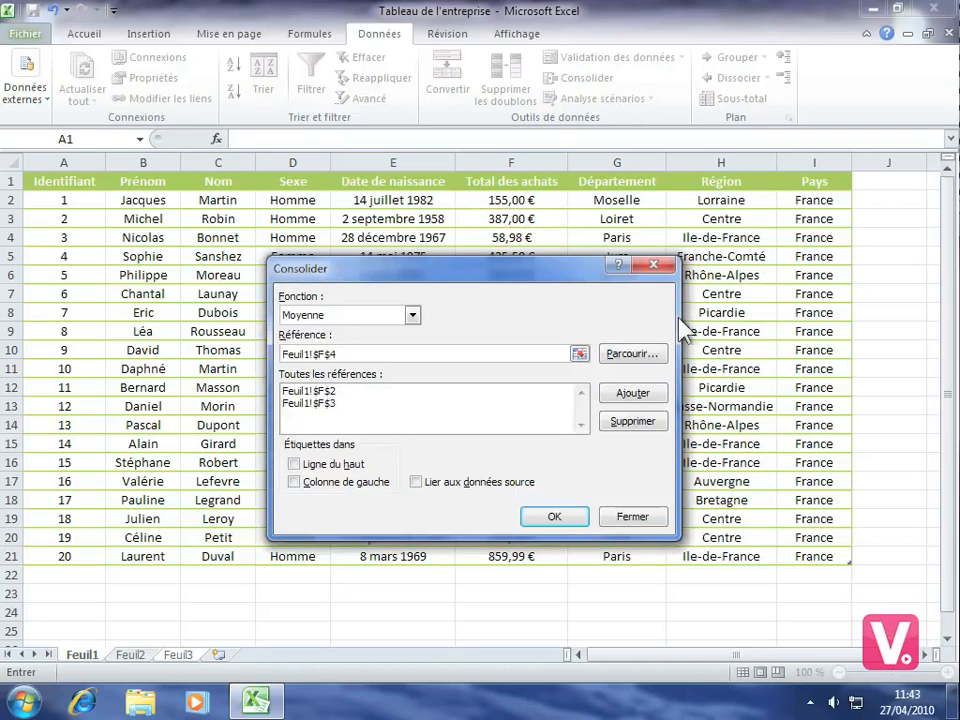
{"action": "left_click", "coordinate": [632, 394]}
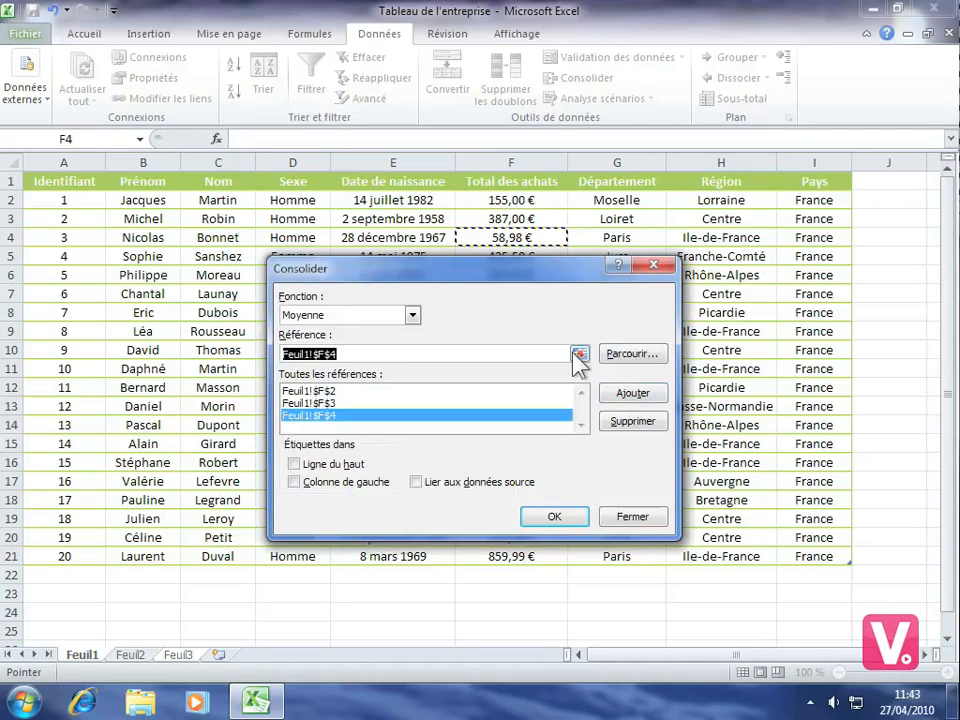
Add cell F5 of Feuil1 as the fourth reference and run the consolidation
{"action": "left_click_drag", "start_coordinate": [500, 280], "coordinate": [425, 358]}
{"action": "left_click", "coordinate": [505, 431]}
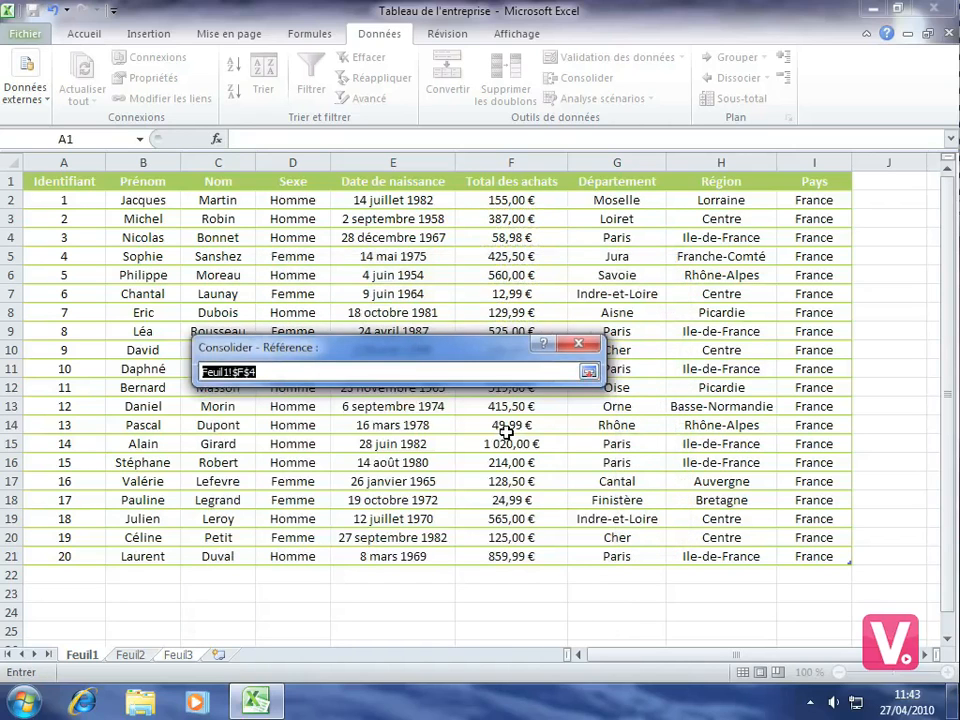
{"action": "left_click", "coordinate": [511, 258]}
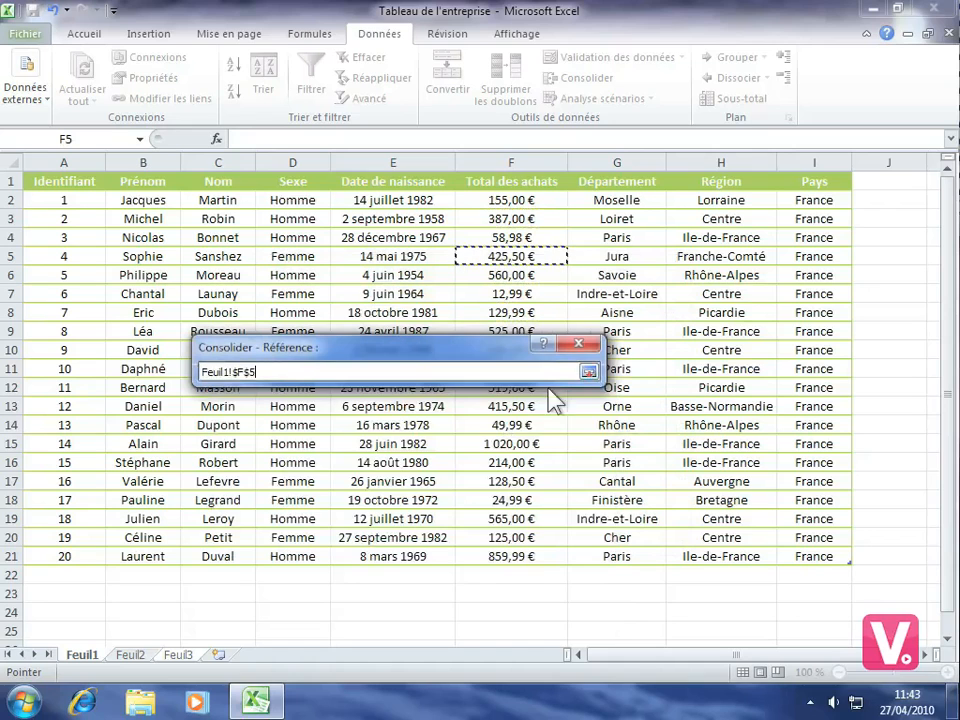
{"action": "left_click", "coordinate": [589, 371]}
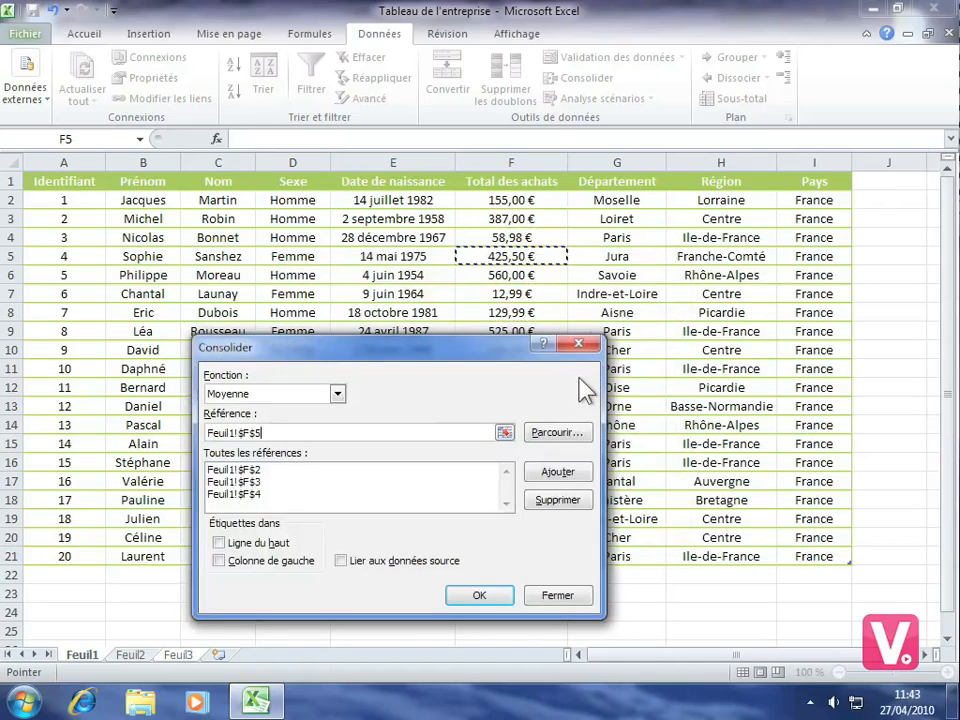
{"action": "left_click", "coordinate": [566, 476]}
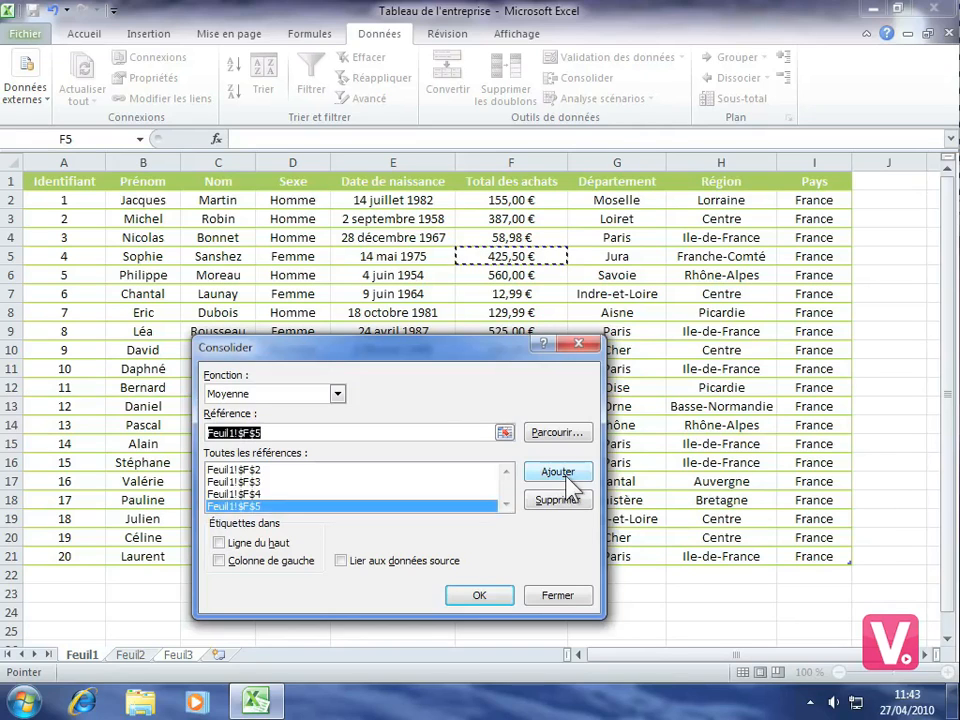
{"action": "left_click", "coordinate": [470, 600]}
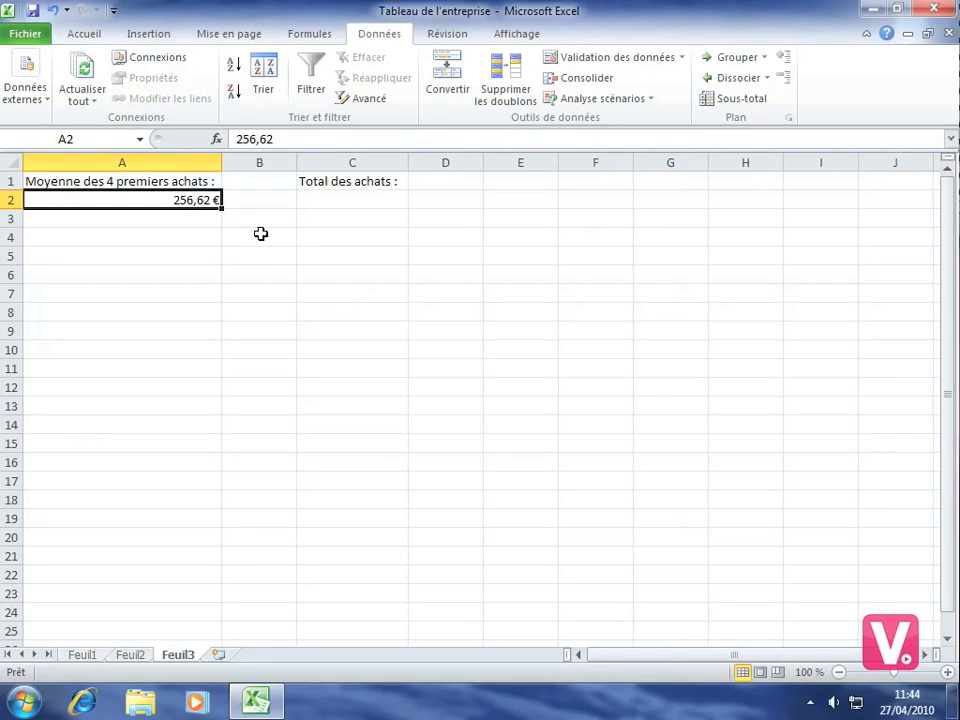
In C2 of Feuil3, enter =SOMME(Tableau1[Total des achats]) to sum the whole purchases column from Feuil1
{"action": "left_click", "coordinate": [313, 198]}
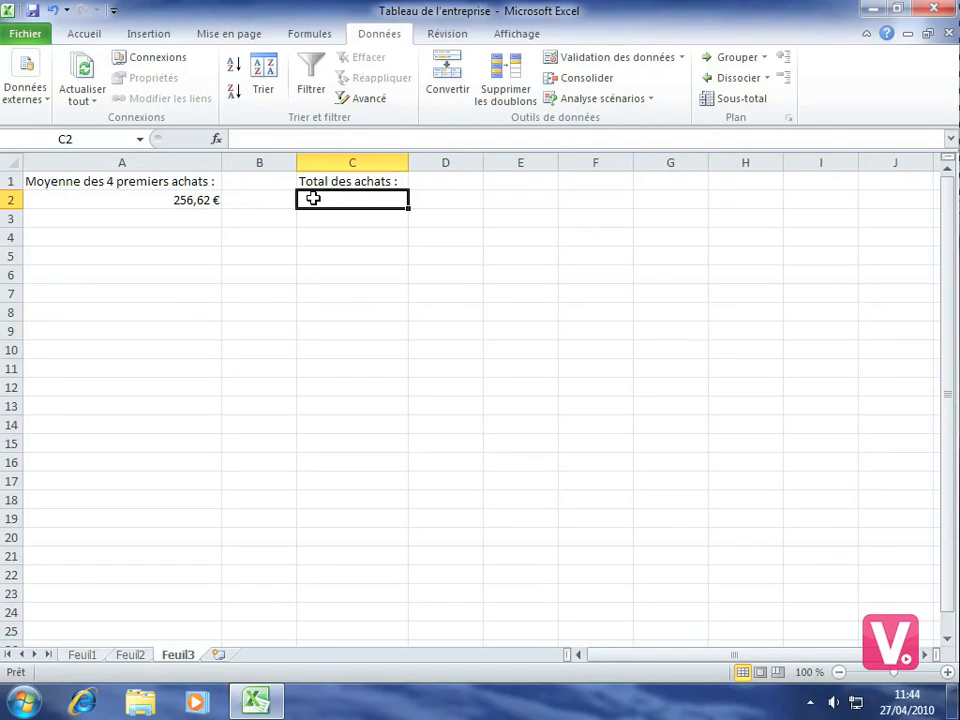
{"action": "type", "text": "="}
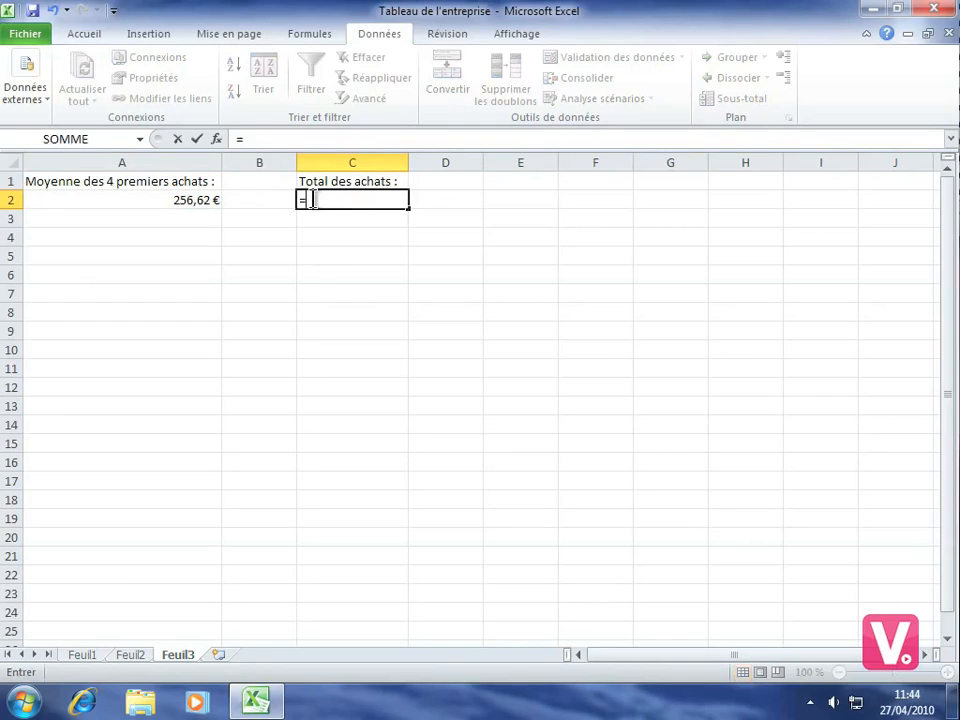
{"action": "type", "text": "somme"}
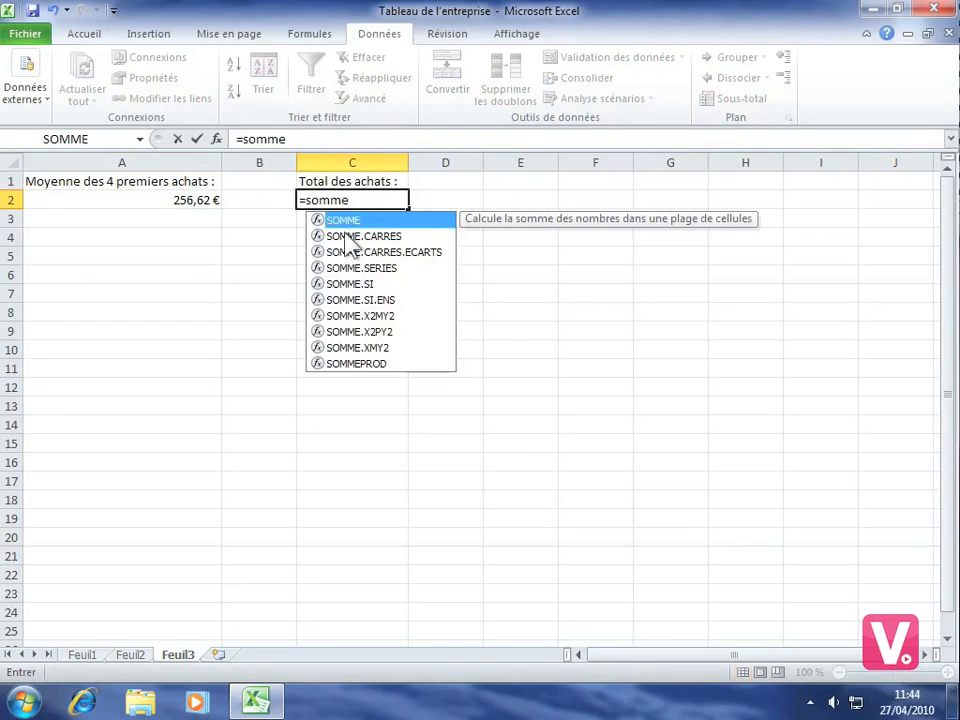
{"action": "double_click", "coordinate": [345, 220]}
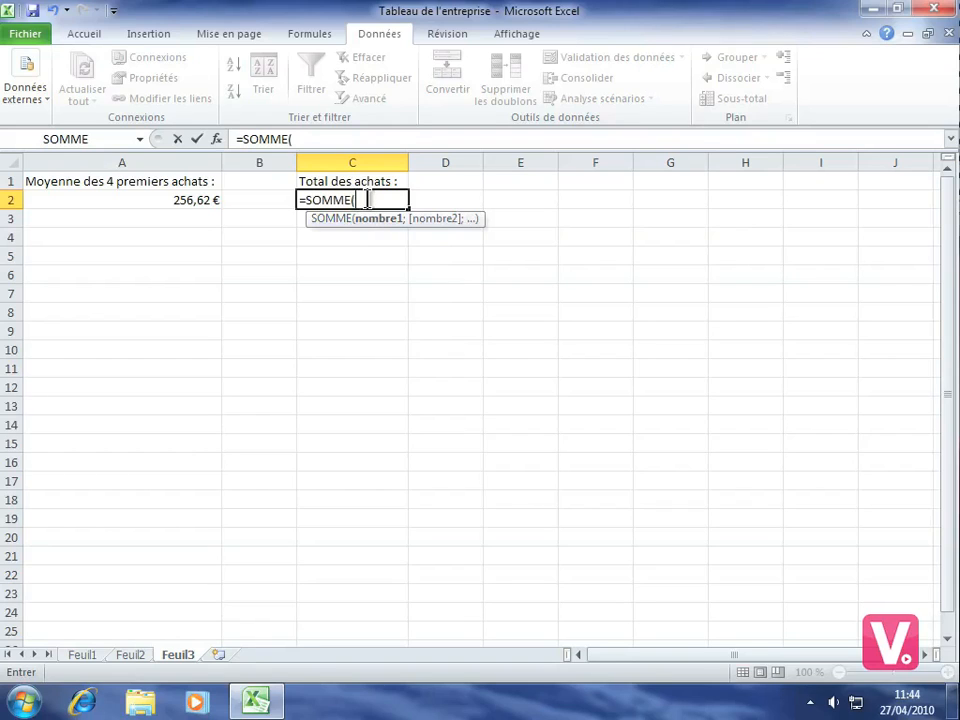
{"action": "left_click", "coordinate": [84, 656]}
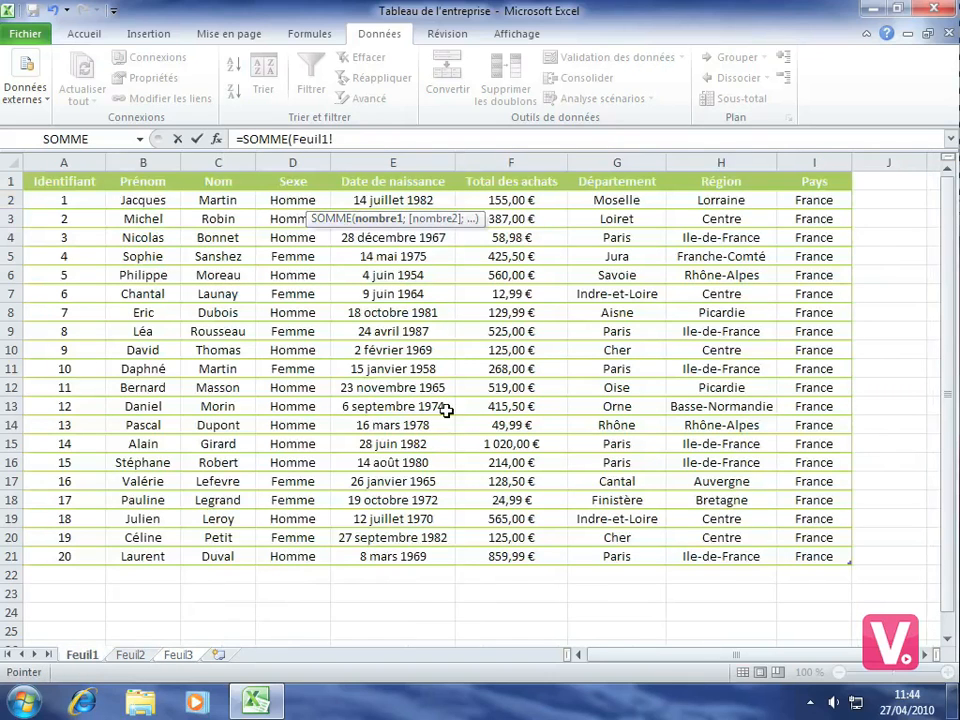
{"action": "left_click_drag", "start_coordinate": [509, 200], "coordinate": [508, 552]}
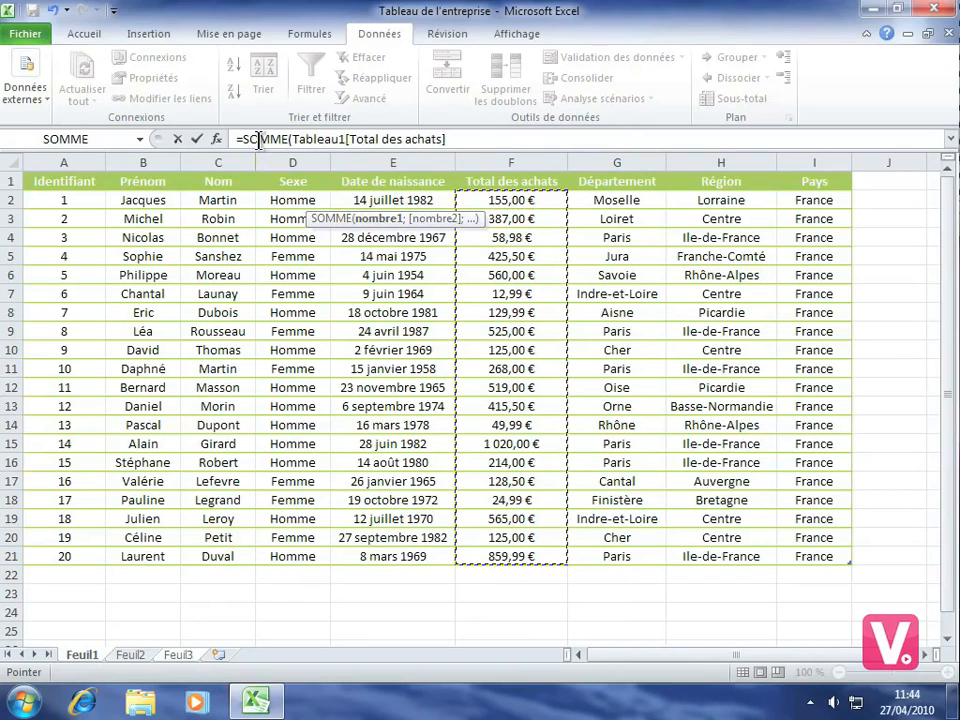
{"action": "left_click", "coordinate": [460, 139]}
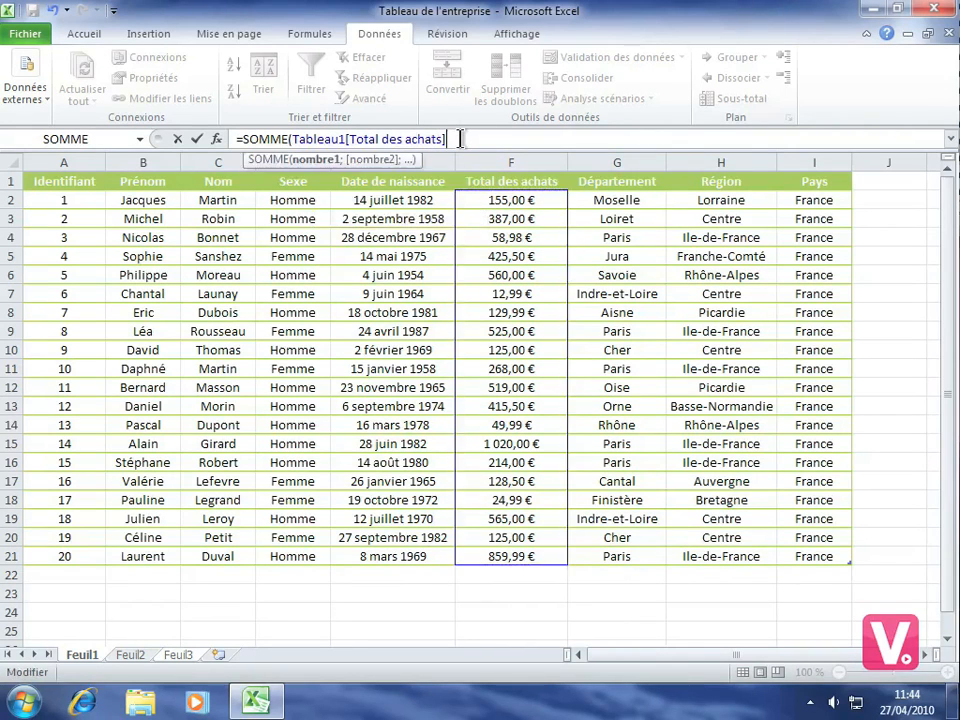
{"action": "type", "text": ")"}
{"action": "key", "text": "Return"}
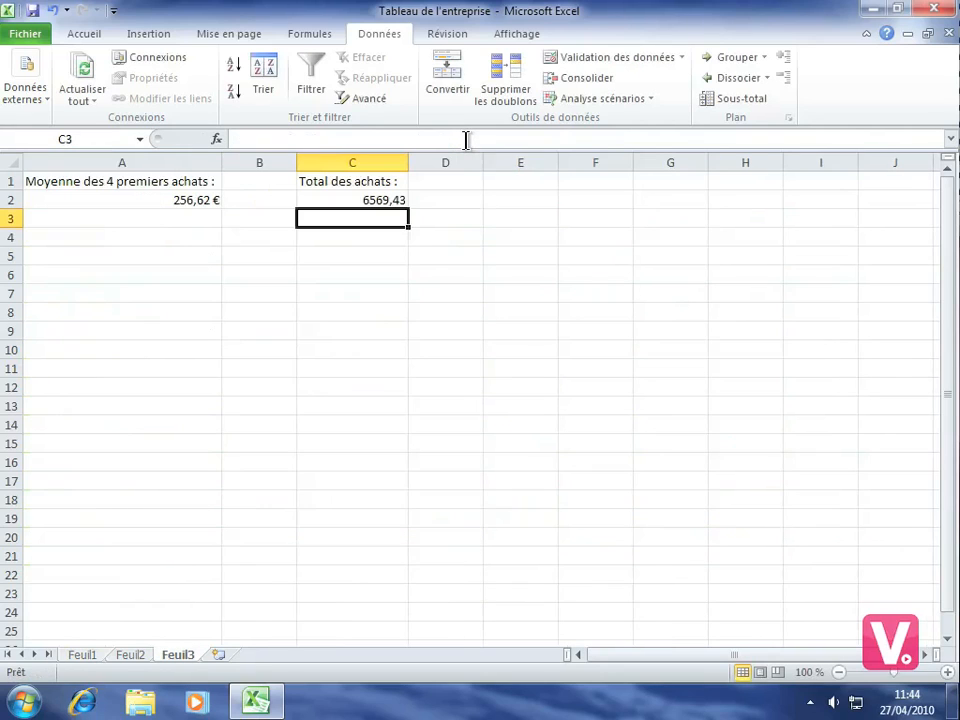